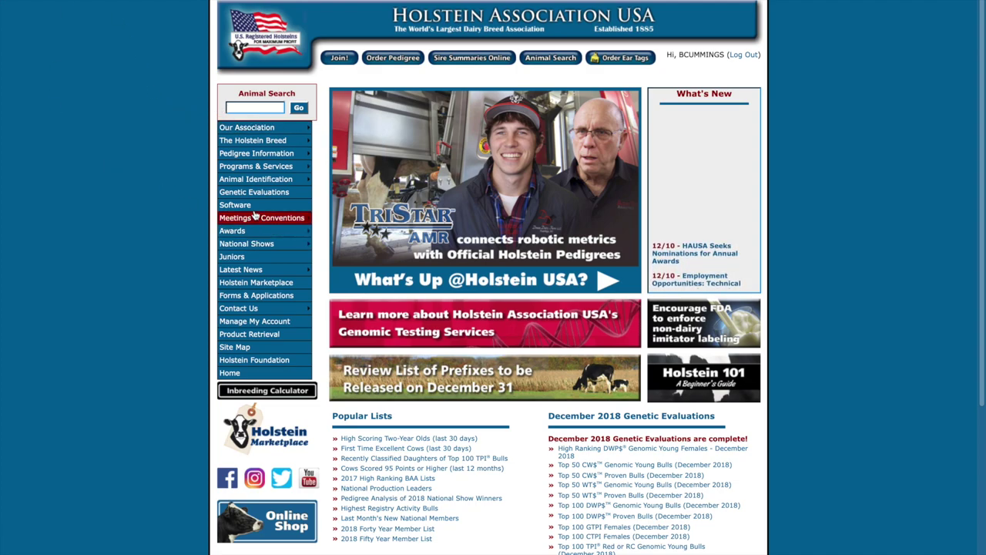
# Step: Go to Animal Identification > Transfer and start transferring animals online
pyautogui.moveTo(301, 179)
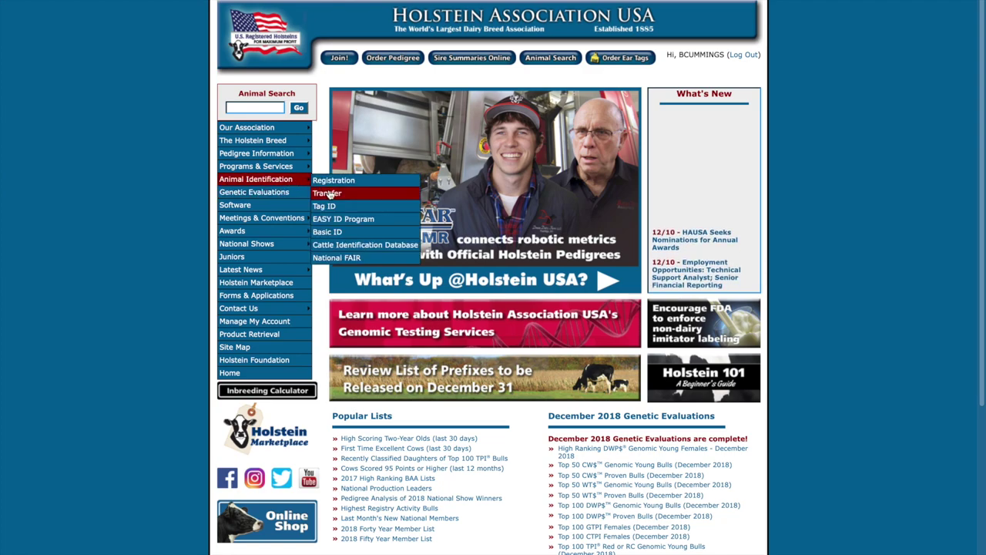
pyautogui.click(331, 192)
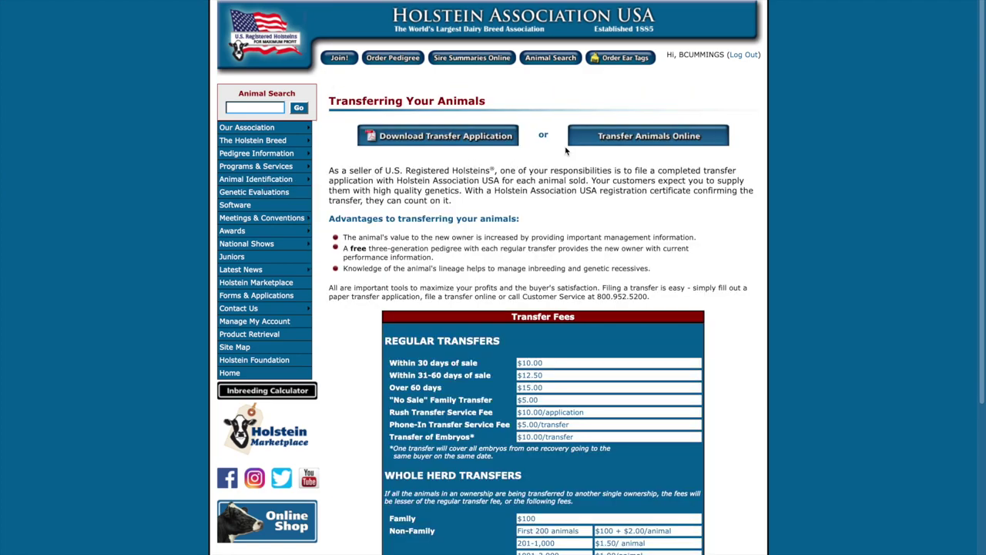
pyautogui.click(586, 140)
# Step: Log in with the account username and password to reach the Transfer Type form
pyautogui.click(408, 114)
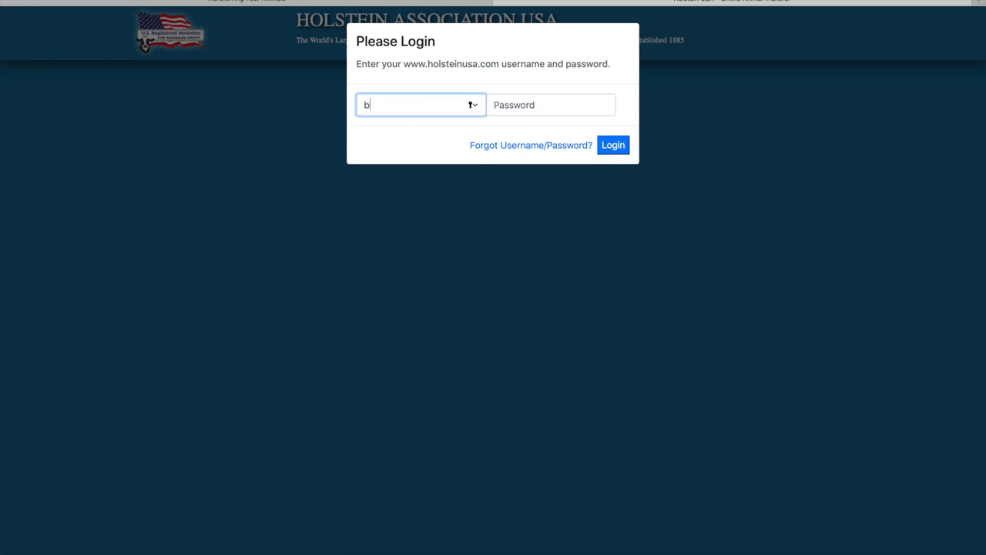
pyautogui.click(550, 105)
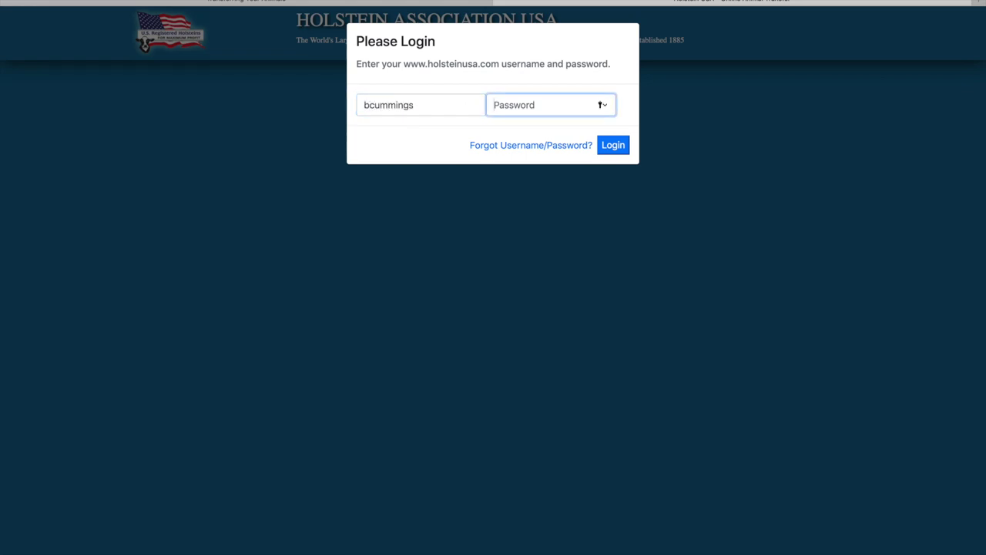
pyautogui.write('••')
pyautogui.click(608, 147)
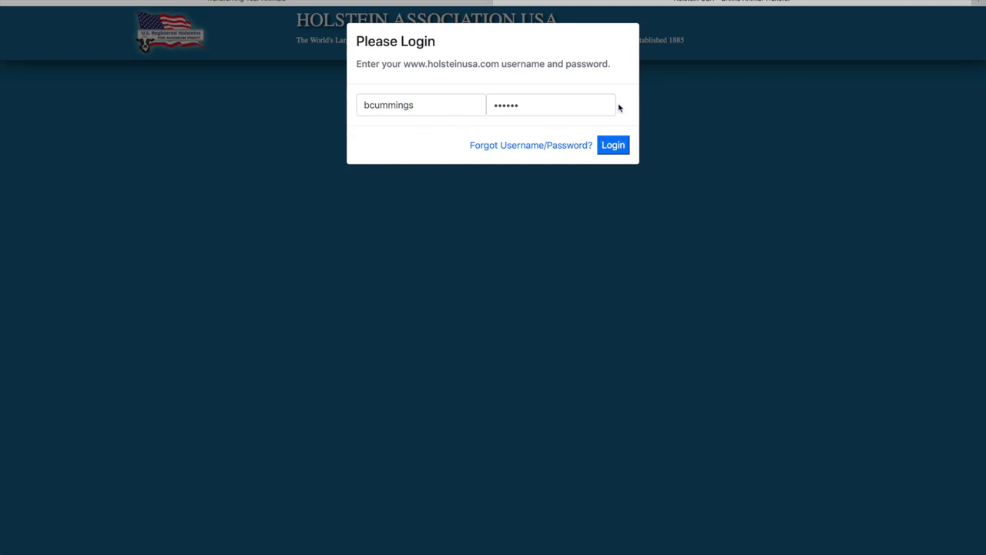
pyautogui.click(622, 147)
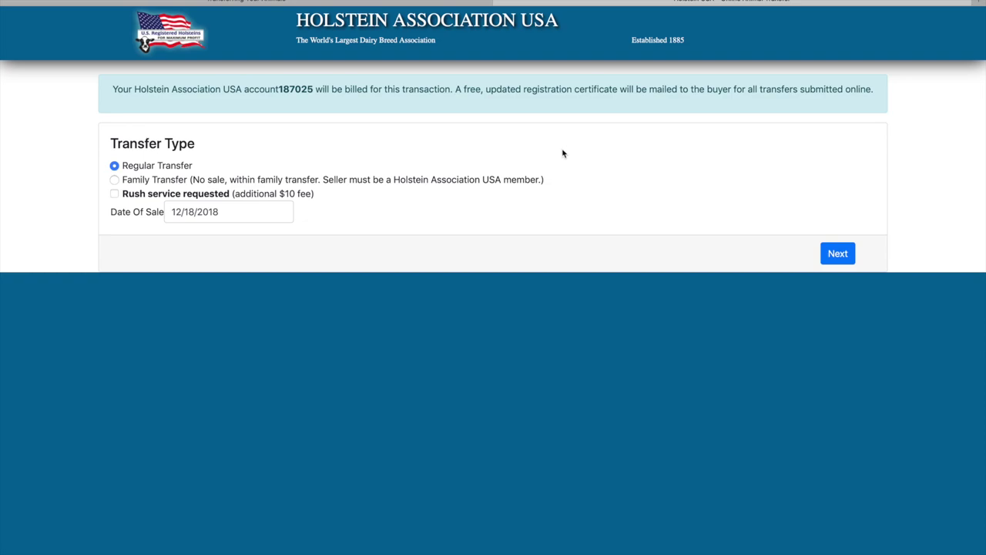
# Step: Choose Family Transfer with rush service, continue, and begin adding the first animal
pyautogui.click(116, 182)
pyautogui.click(116, 194)
pyautogui.click(837, 254)
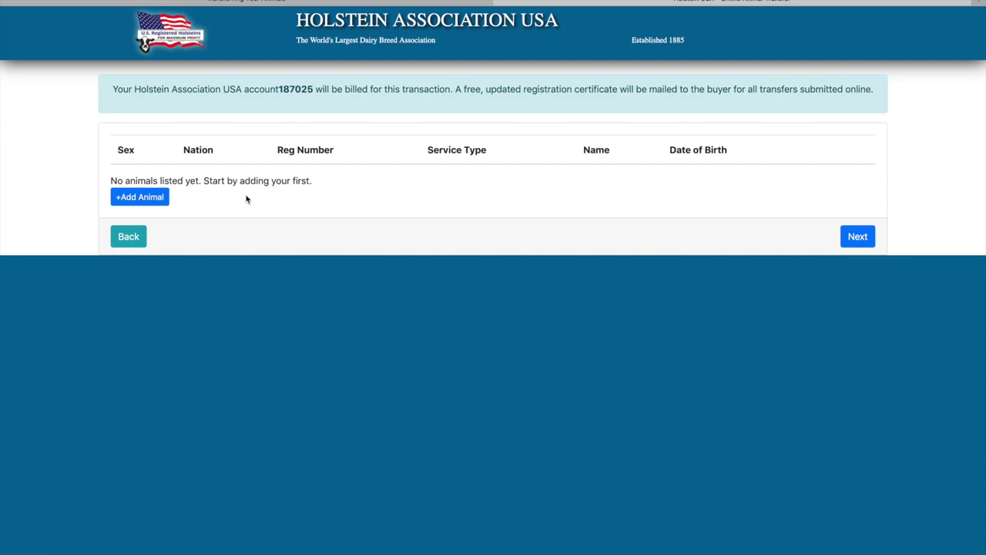
pyautogui.click(159, 198)
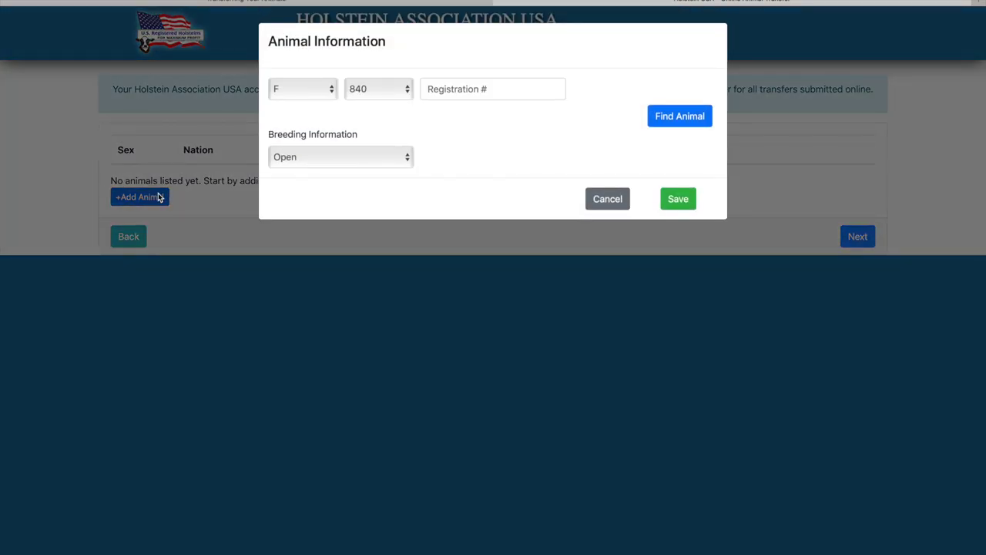
# Step: Look up USA animal 71455677 and tick both registration-upgrade acknowledgements
pyautogui.click(439, 89)
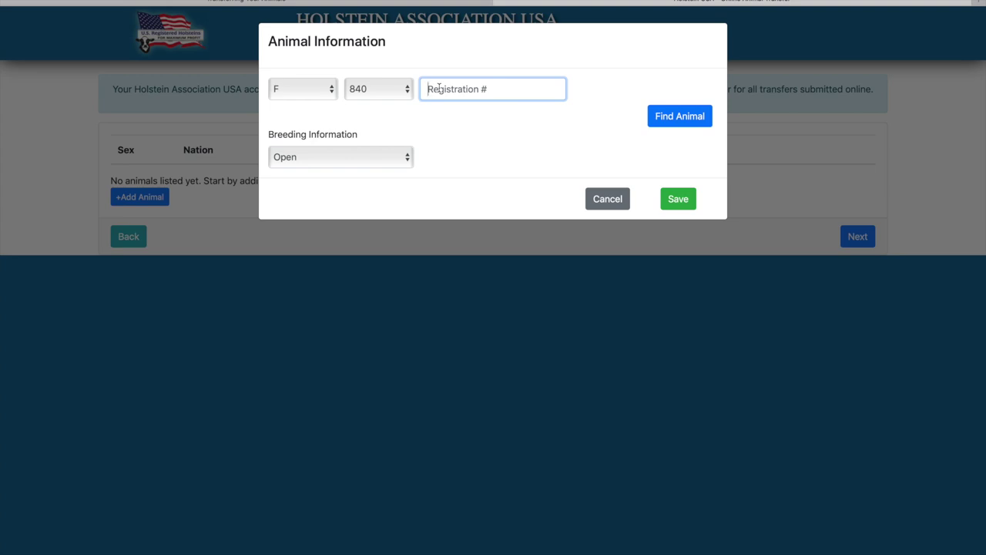
pyautogui.write('71455677')
pyautogui.click(403, 89)
pyautogui.click(392, 80)
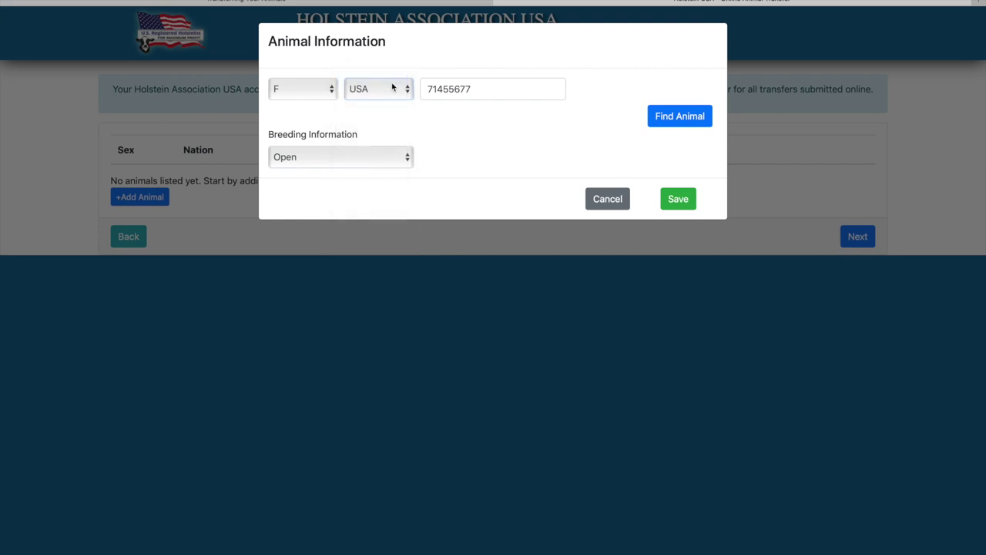
pyautogui.click(660, 117)
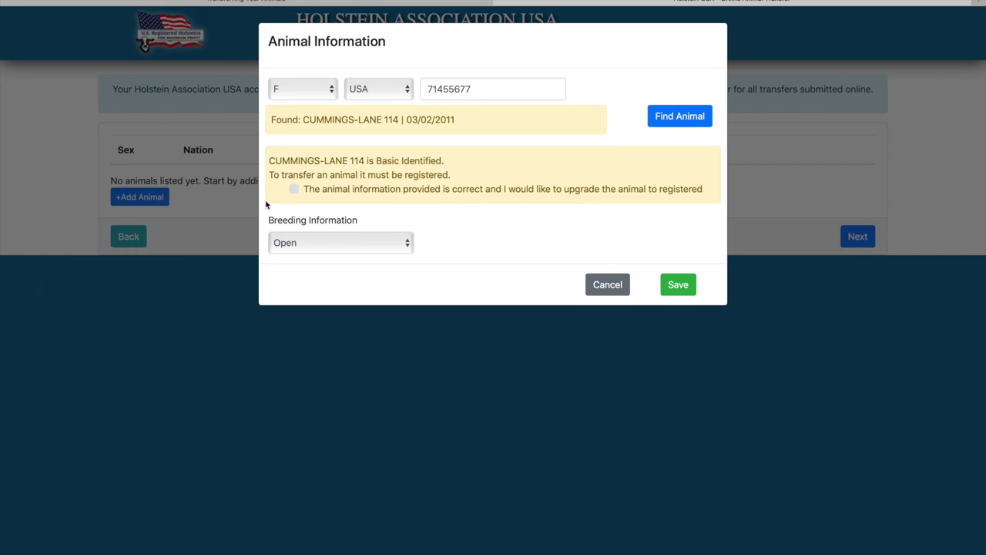
pyautogui.click(295, 190)
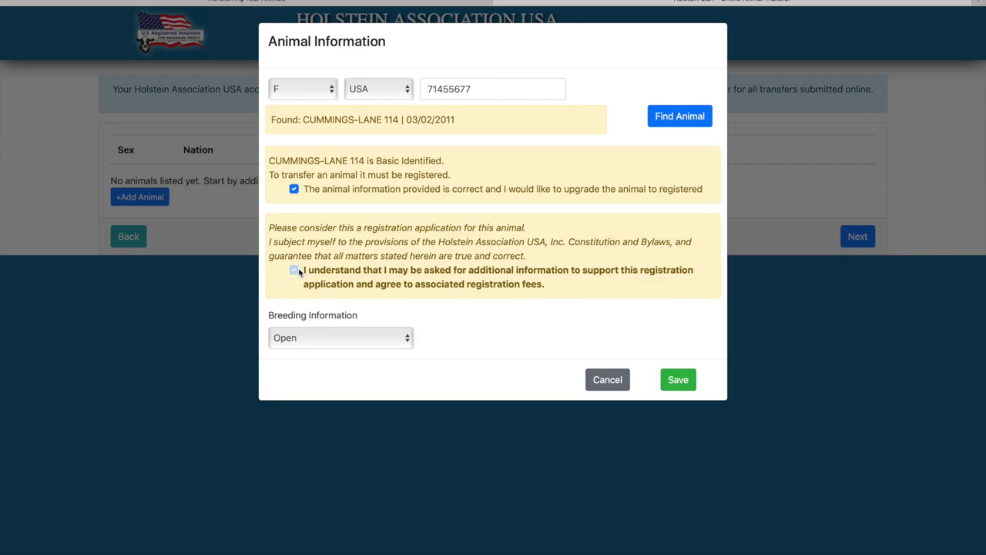
pyautogui.click(297, 271)
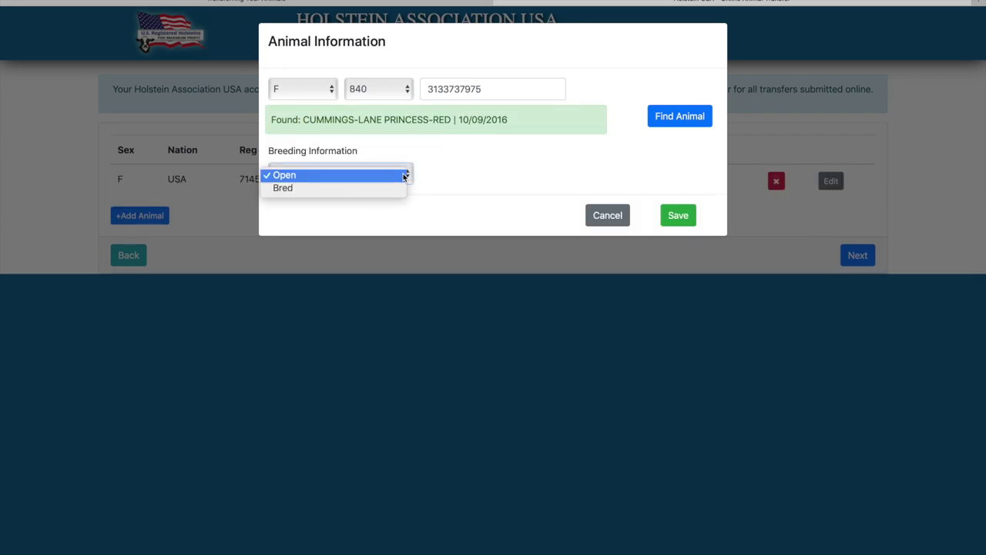
# Step: Mark the second animal as Bred and change its service type to Natural
pyautogui.click(369, 188)
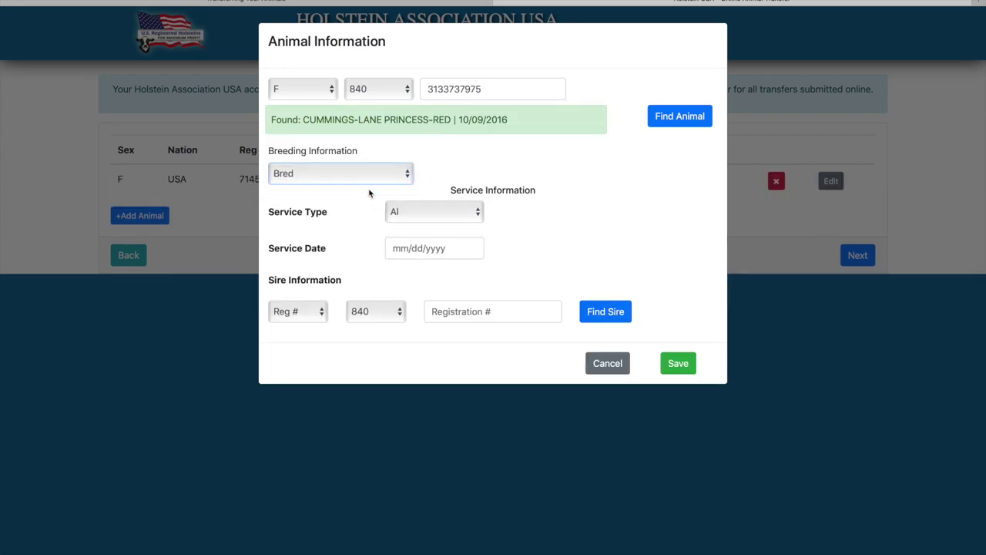
pyautogui.click(432, 249)
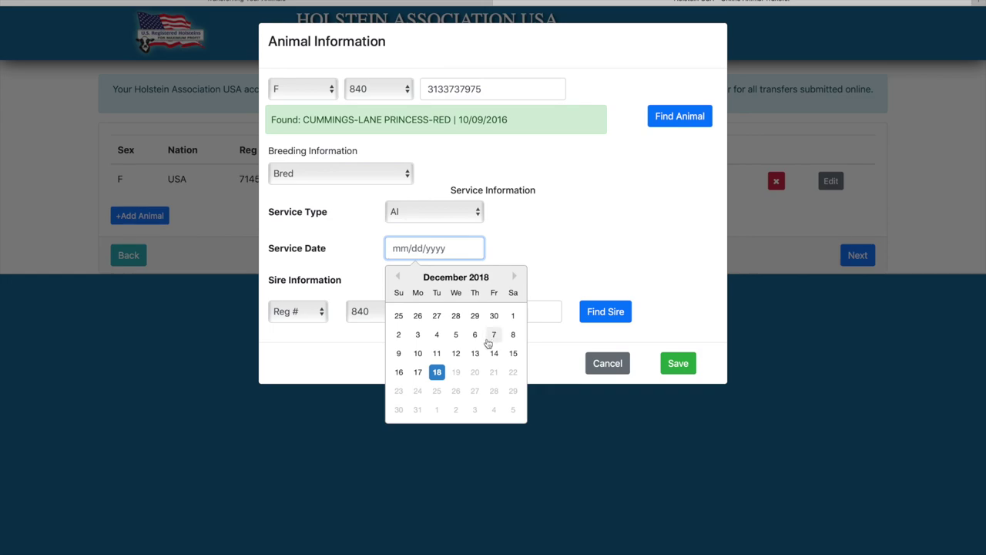
pyautogui.click(540, 259)
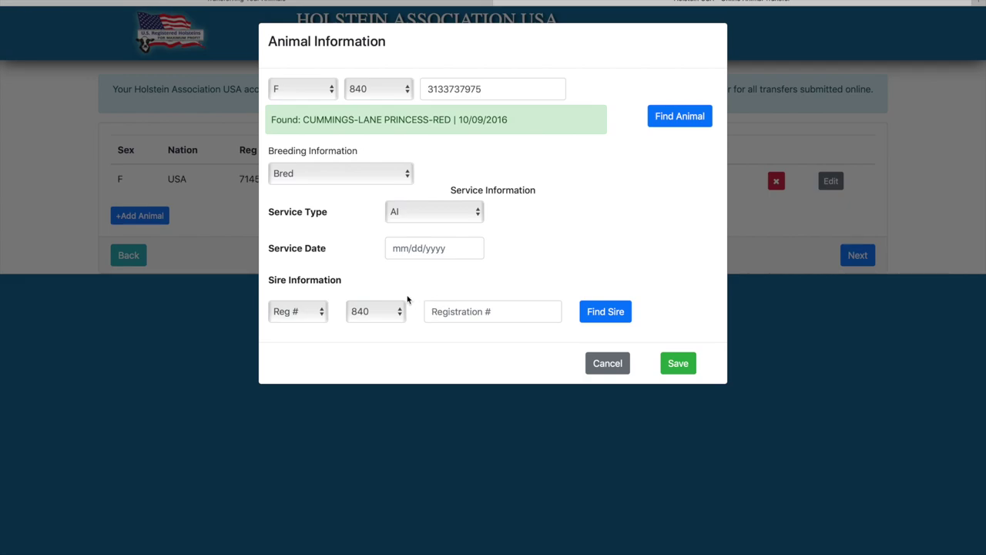
pyautogui.click(437, 217)
pyautogui.click(430, 228)
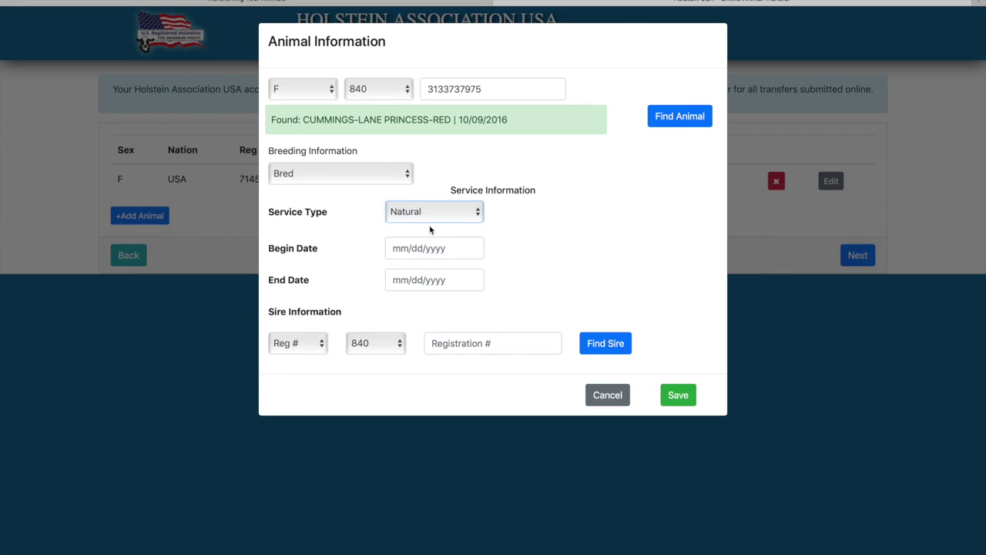
# Step: Switch service type to ET, then reset breeding to Open and save the second animal
pyautogui.click(451, 248)
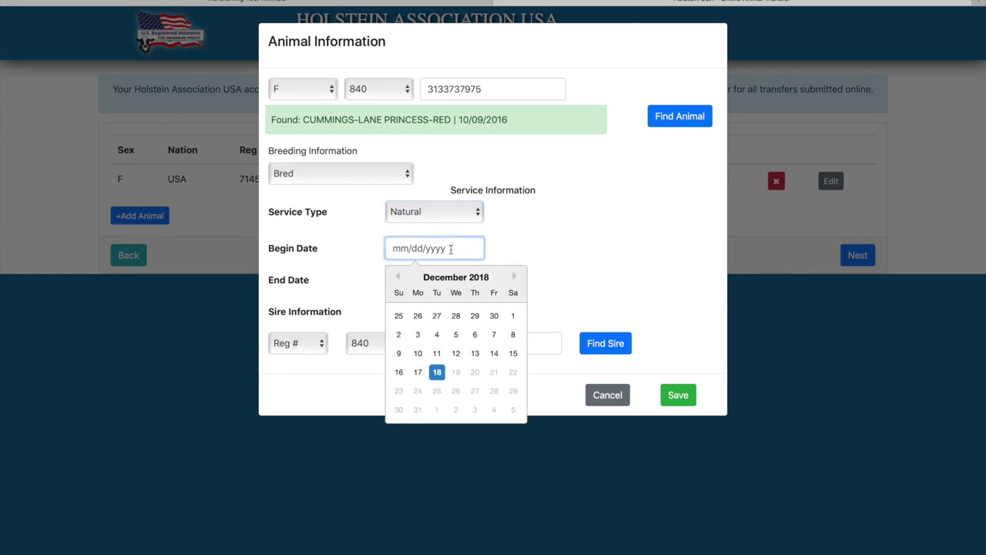
pyautogui.click(515, 250)
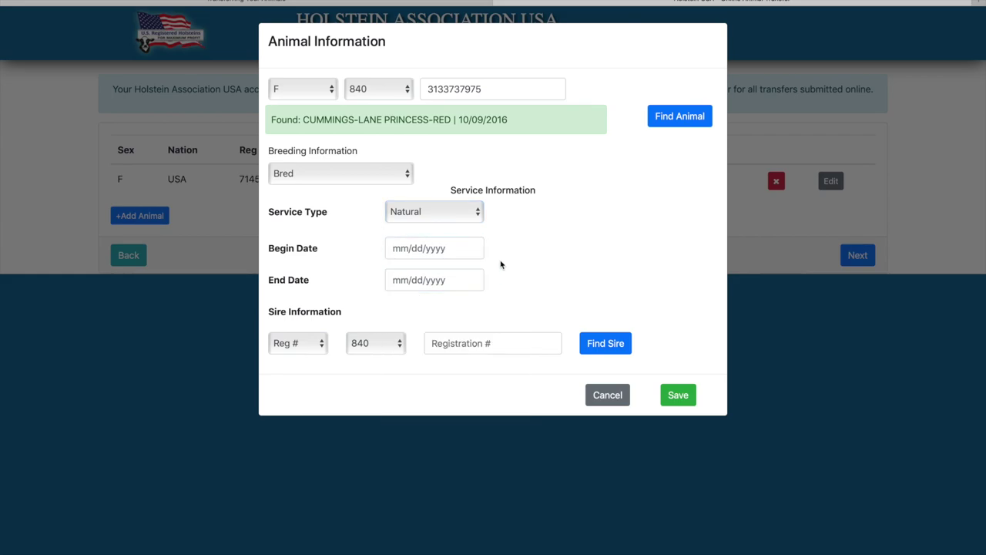
pyautogui.click(472, 217)
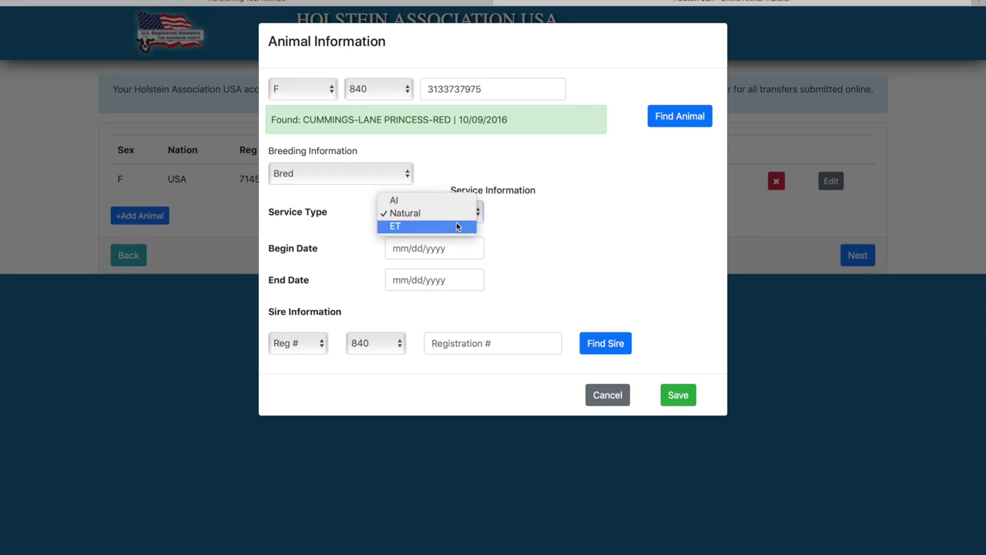
pyautogui.click(456, 226)
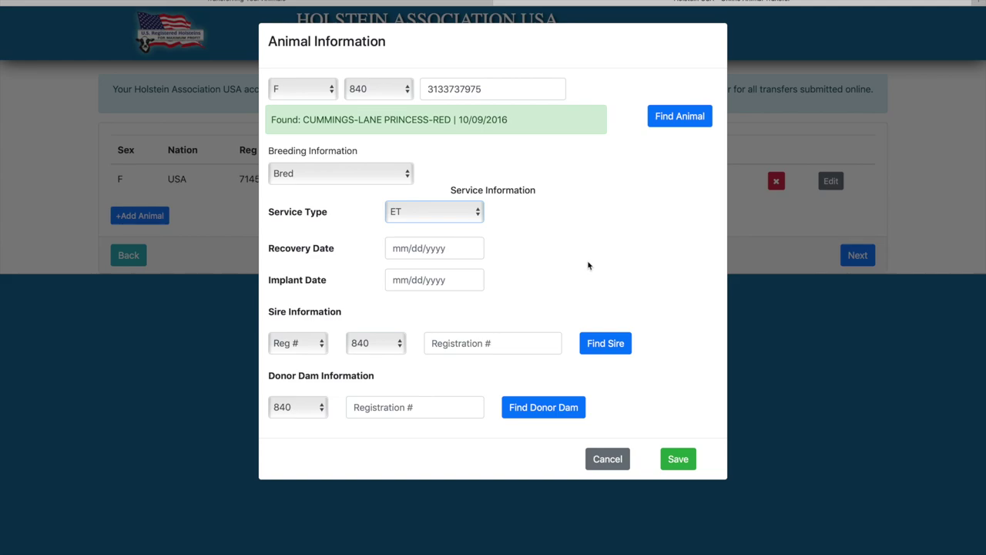
pyautogui.click(406, 172)
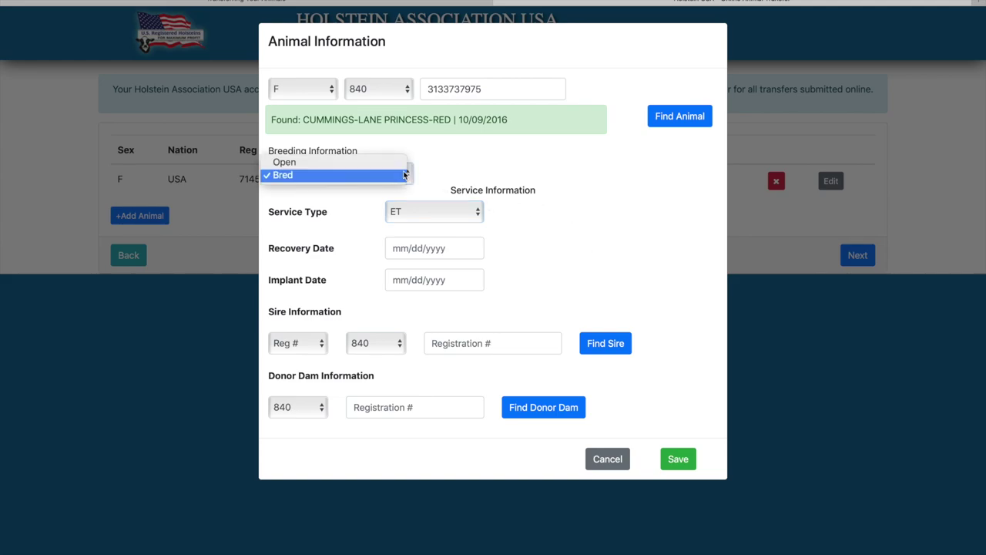
pyautogui.click(384, 165)
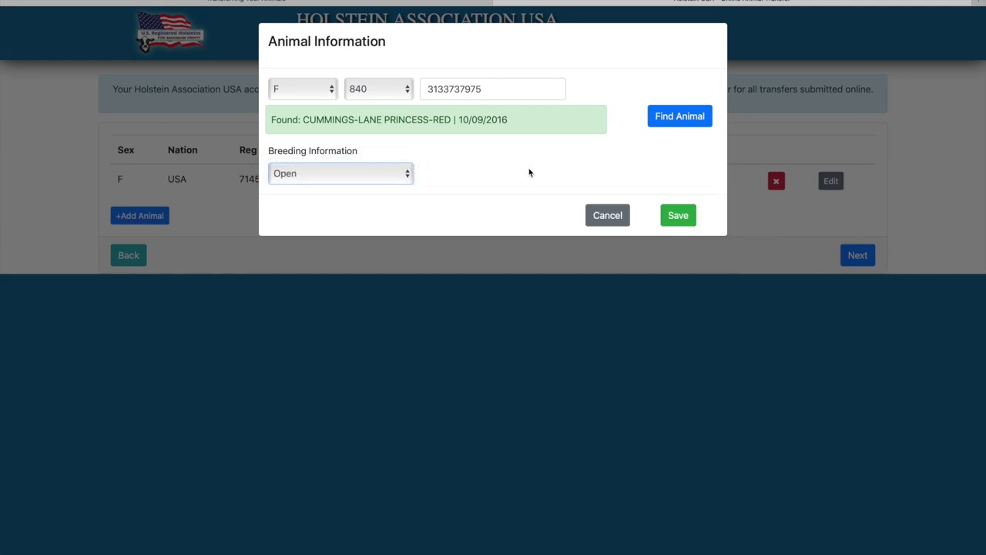
pyautogui.click(693, 220)
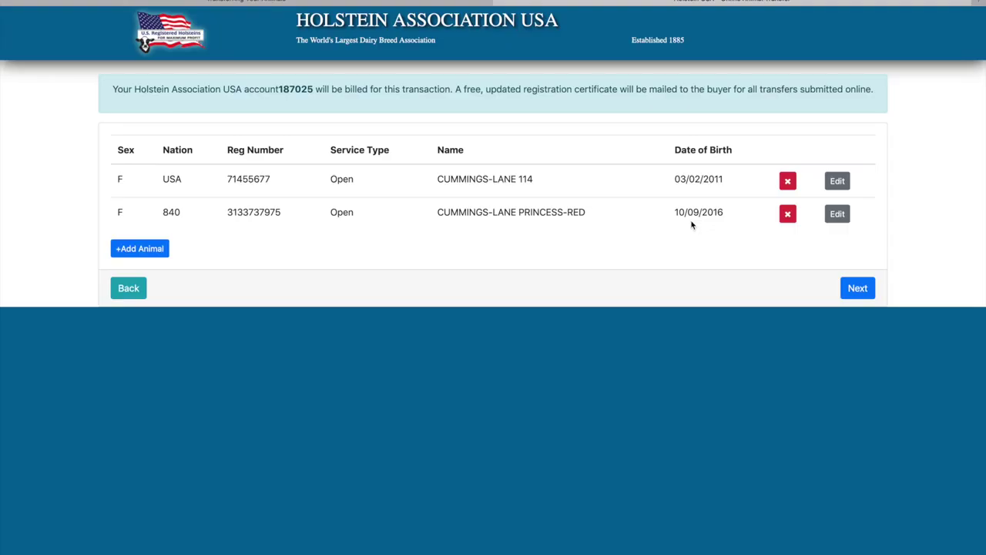
# Step: Continue to the Buyer Information form and start entering the buyer's name
pyautogui.click(855, 289)
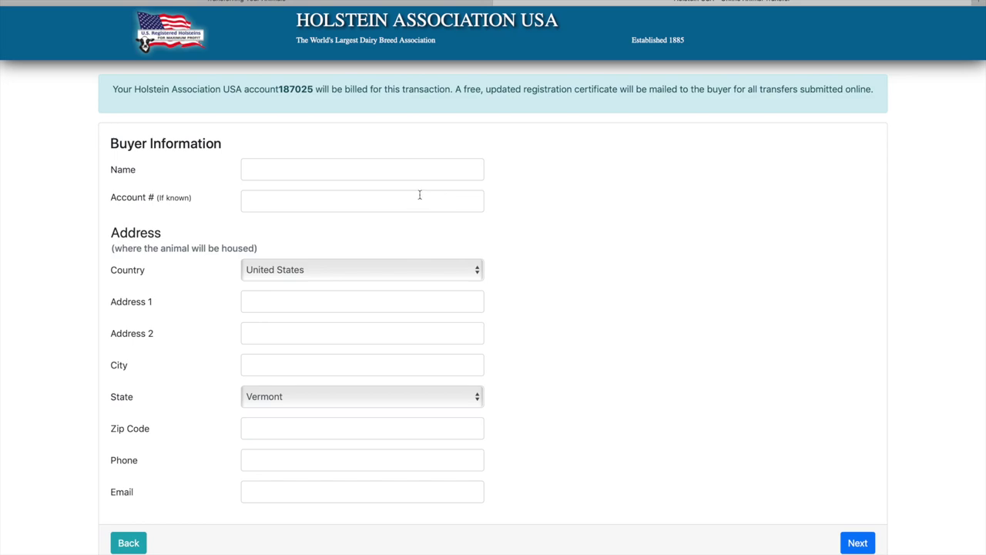
pyautogui.click(336, 174)
pyautogui.click(851, 262)
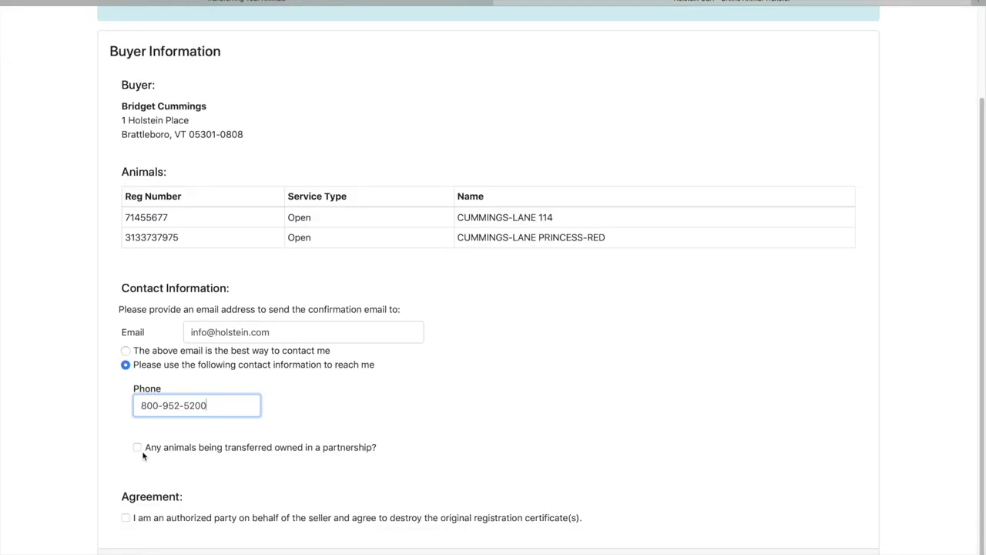
# Step: Leave the partnership box unticked and accept the seller authorization agreement
pyautogui.click(138, 447)
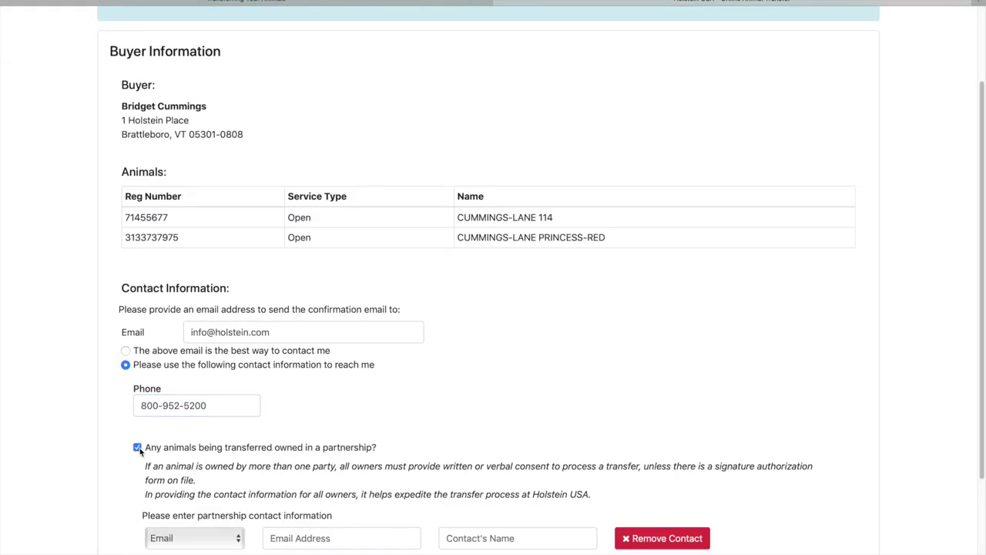
pyautogui.click(138, 448)
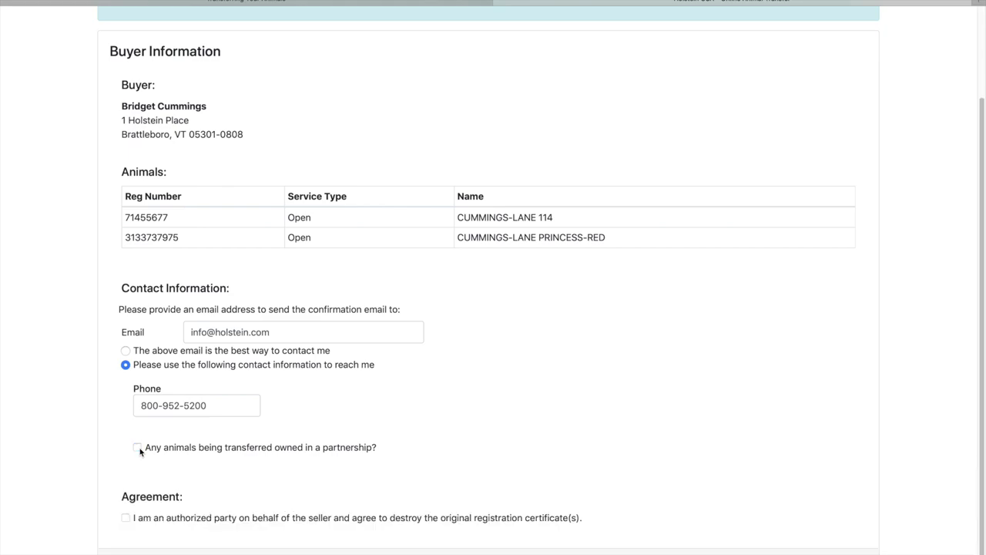
pyautogui.click(128, 519)
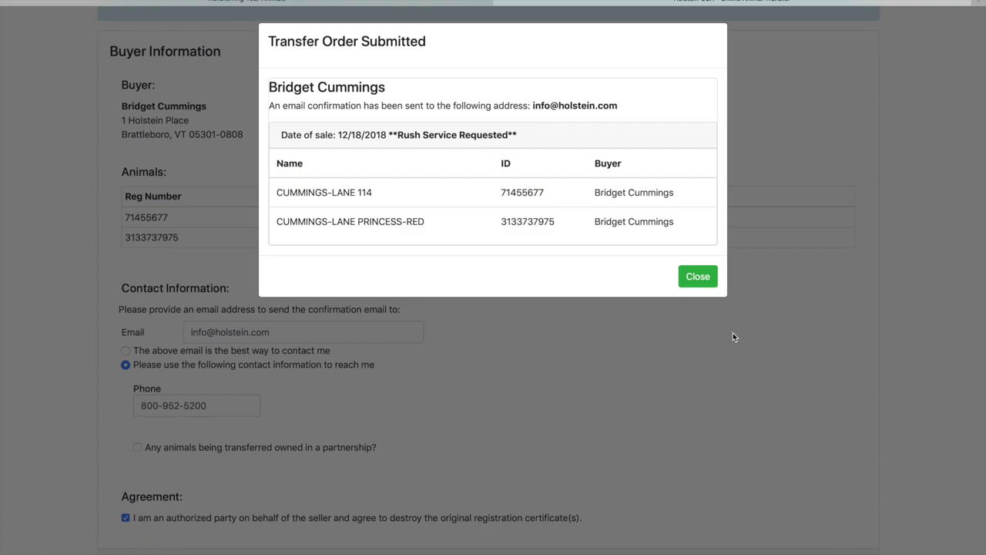
# Step: Close the Transfer Order Submitted confirmation to return to a blank transfer form
pyautogui.click(698, 279)
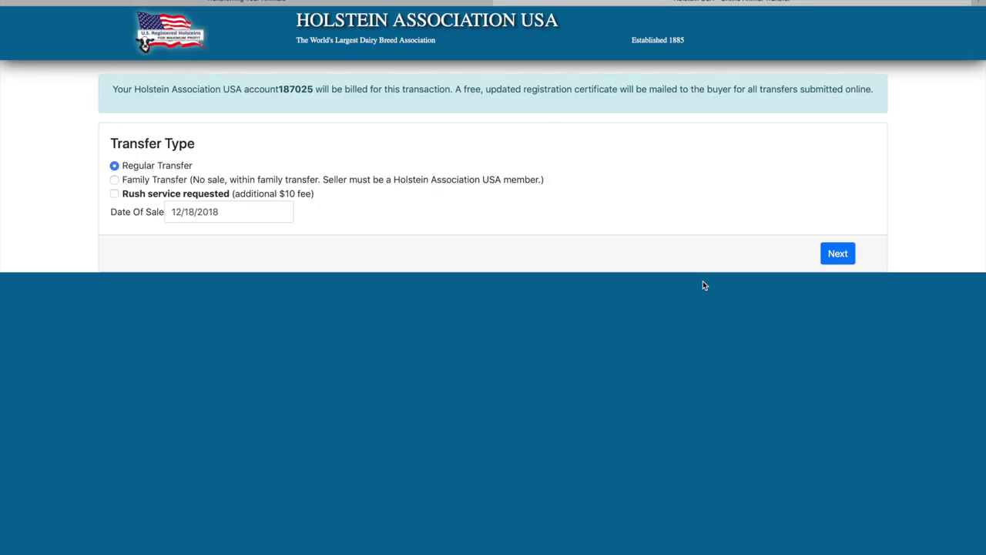